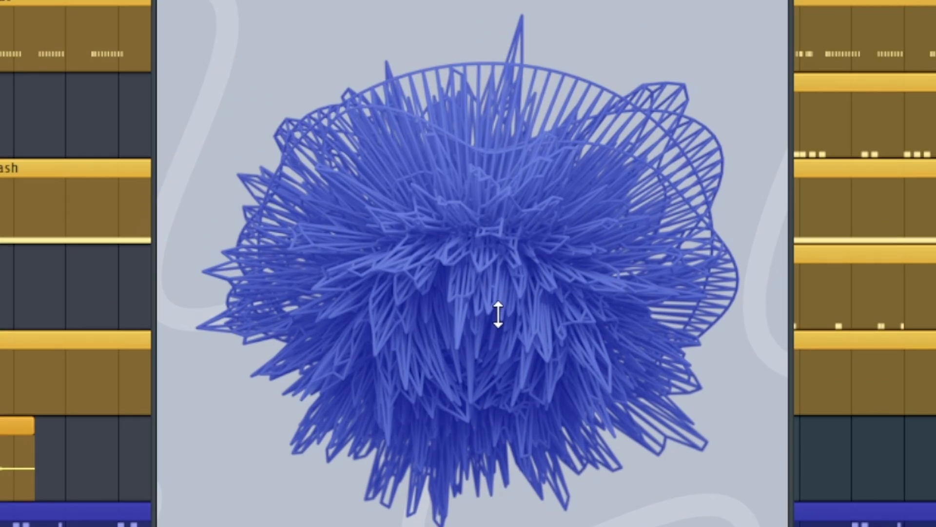
- Try several Experiverb shapes at varying depths on the organ pluck, finishing on shape 3 with depth 83
left_click_drag(498, 315, 498, 429)
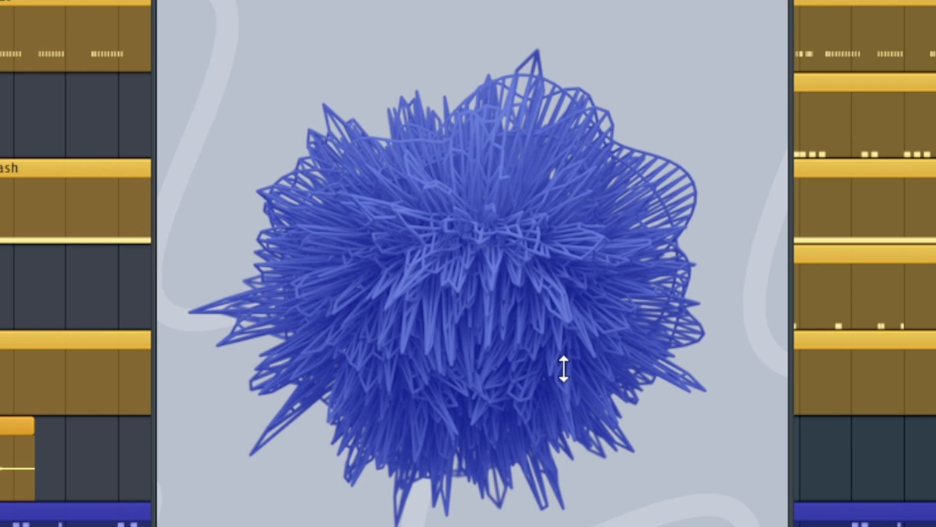
left_click_drag(507, 308, 496, 54)
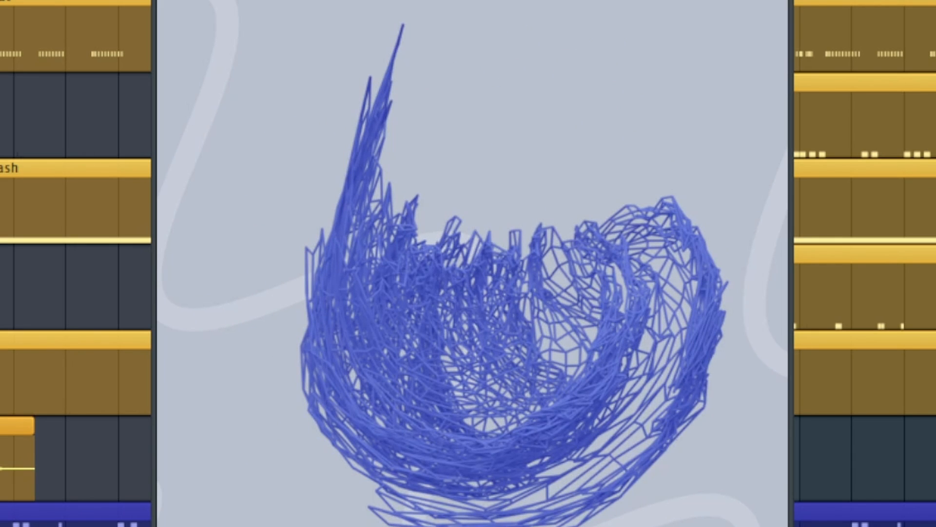
left_click_drag(512, 252, 500, 526)
left_click_drag(475, 461, 505, 522)
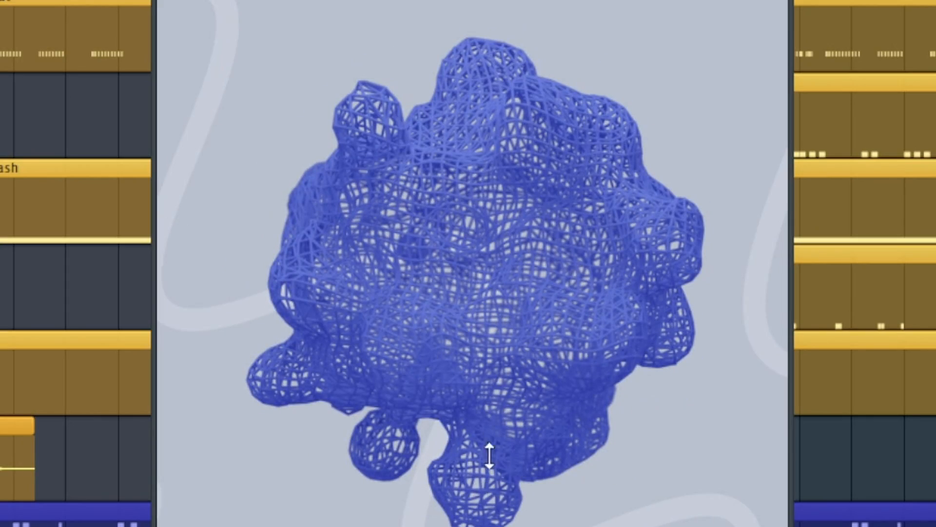
left_click_drag(489, 456, 477, 194)
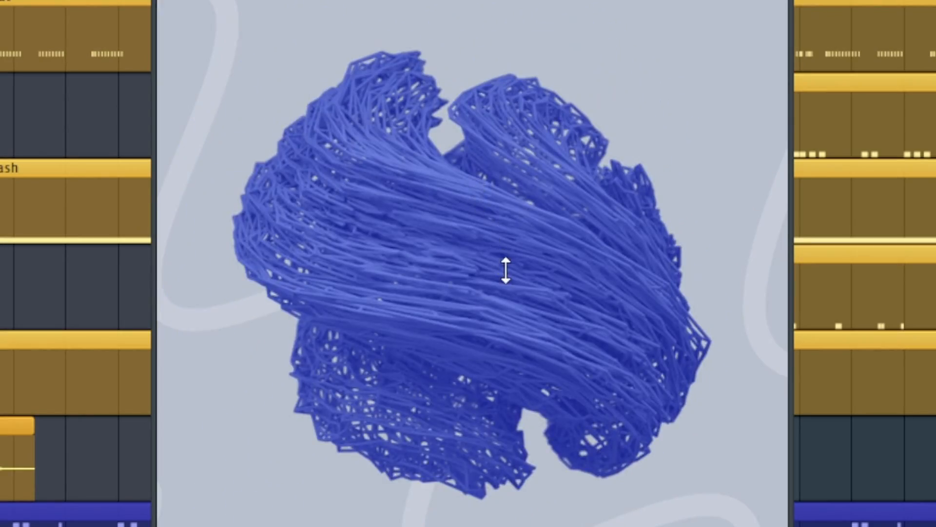
left_click_drag(506, 271, 505, 433)
left_click_drag(496, 348, 481, 284)
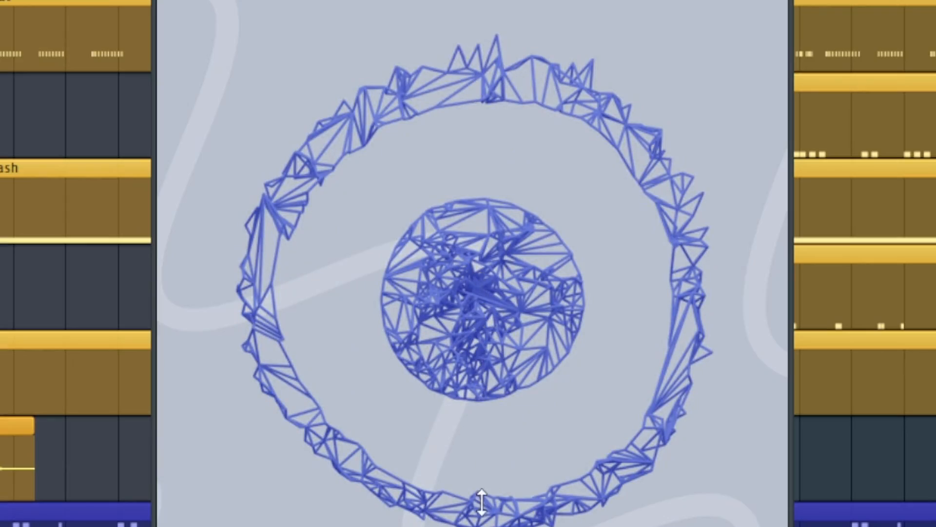
left_click_drag(481, 502, 330, 6)
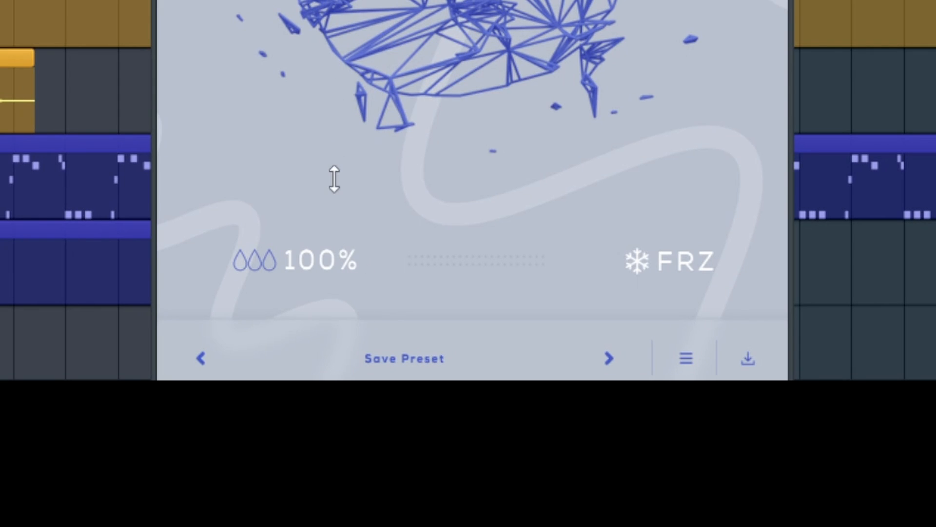
- Set Experiverb's dry/wet mix to 86% and switch Freeze on and off again
left_click_drag(339, 255, 339, 281)
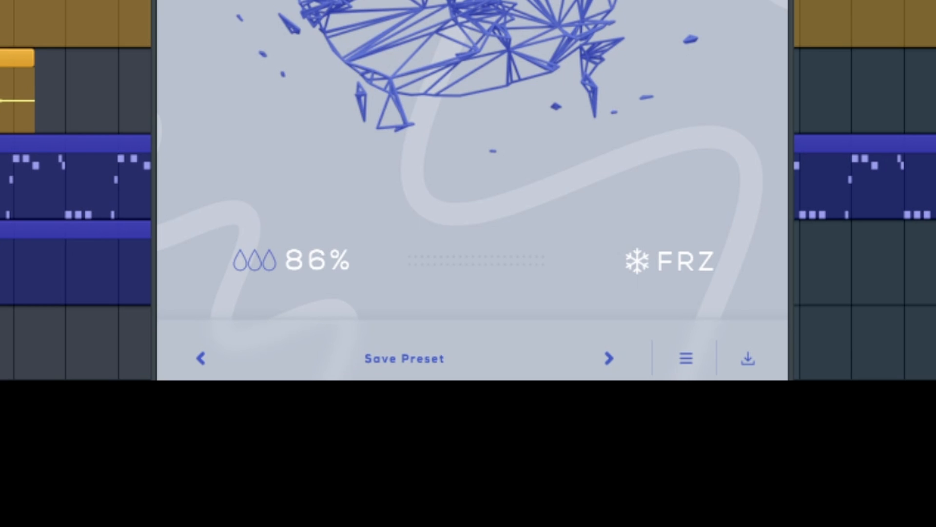
left_click(706, 263)
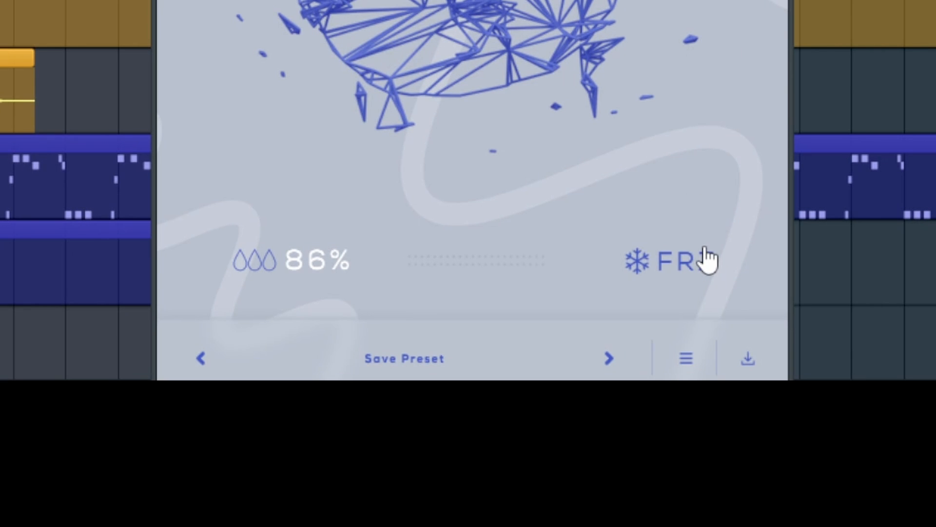
left_click(682, 268)
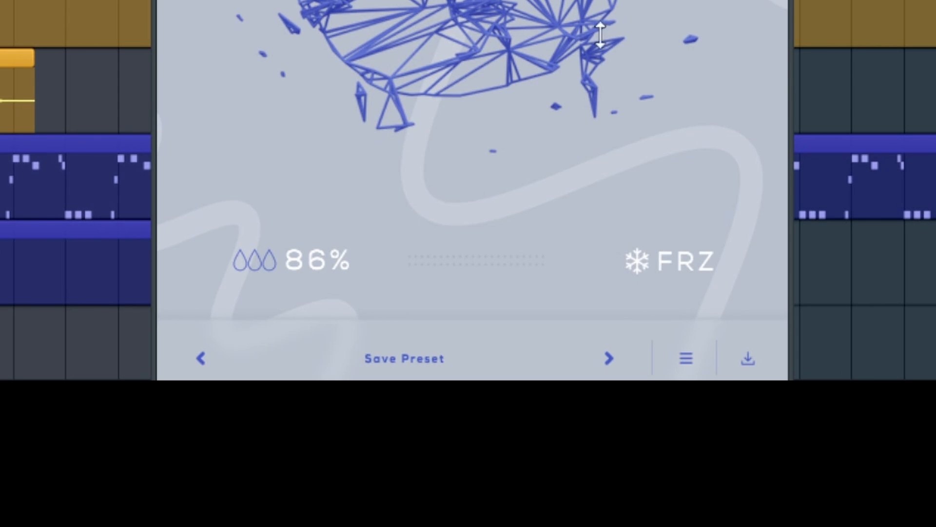
- View the preset saving form without saving, and set Experiverb to shape 4 with depth 87
left_click(426, 350)
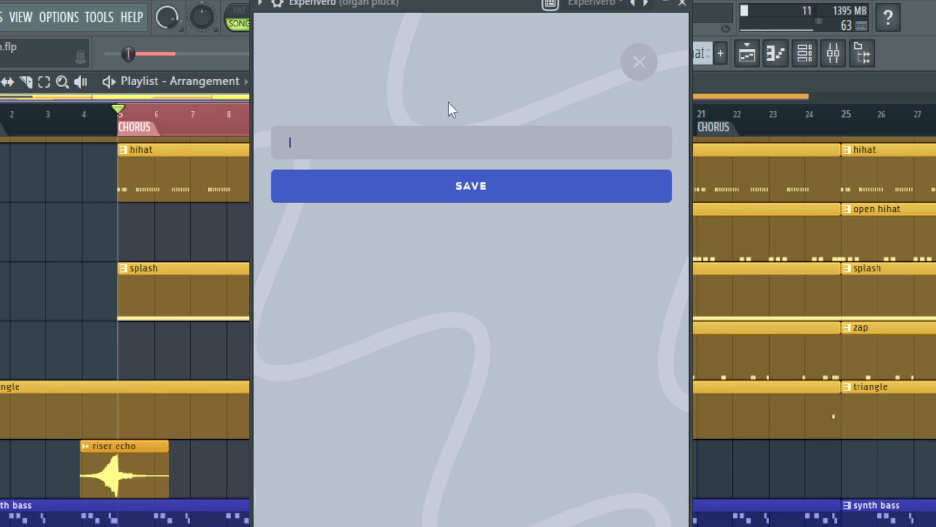
left_click(639, 66)
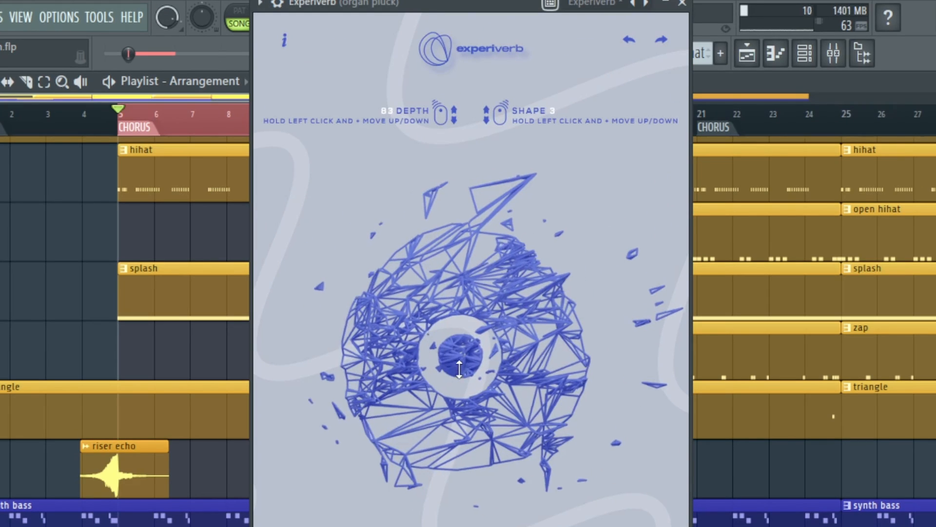
left_click_drag(454, 274, 476, 331)
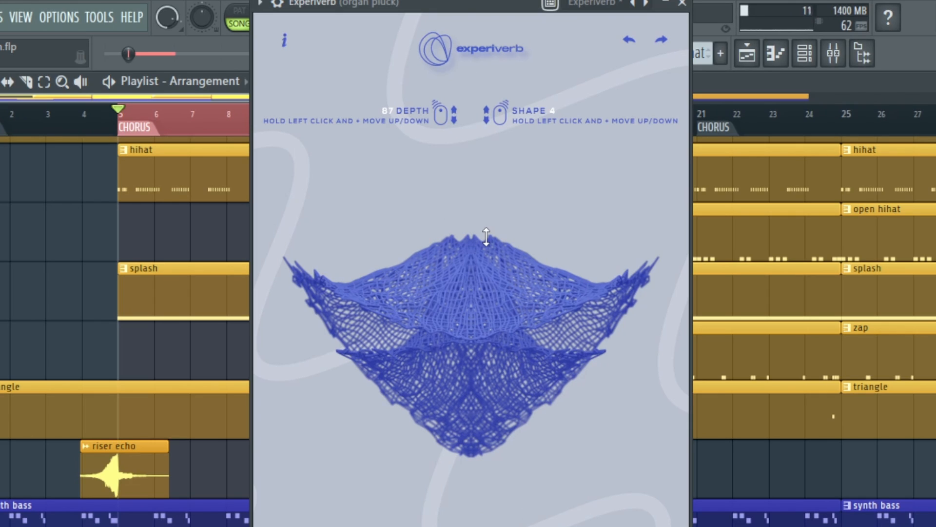
left_click(682, 3)
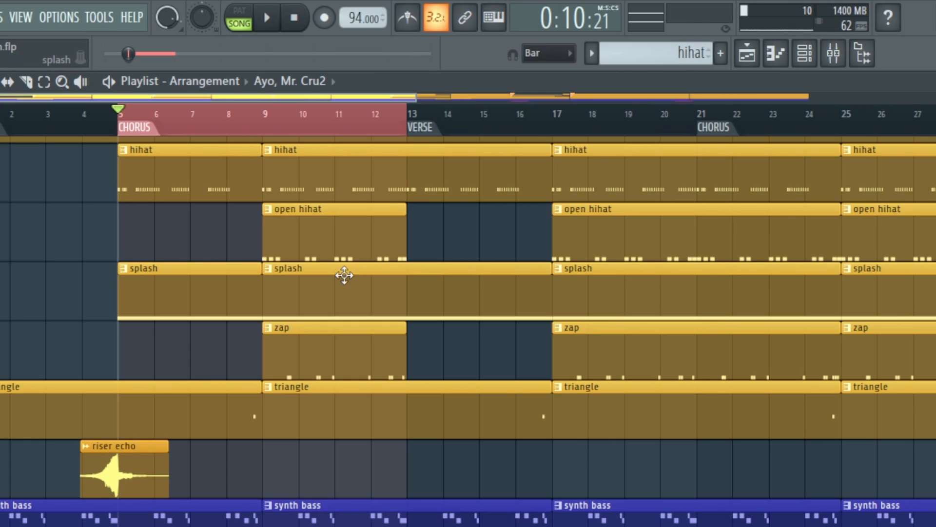
- Play the arrangement from the chorus with the synth bass, bells and whistle tracks in view
scroll(344, 277, "up", 3)
scroll(242, 316, "down", 5)
scroll(242, 316, "down", 1)
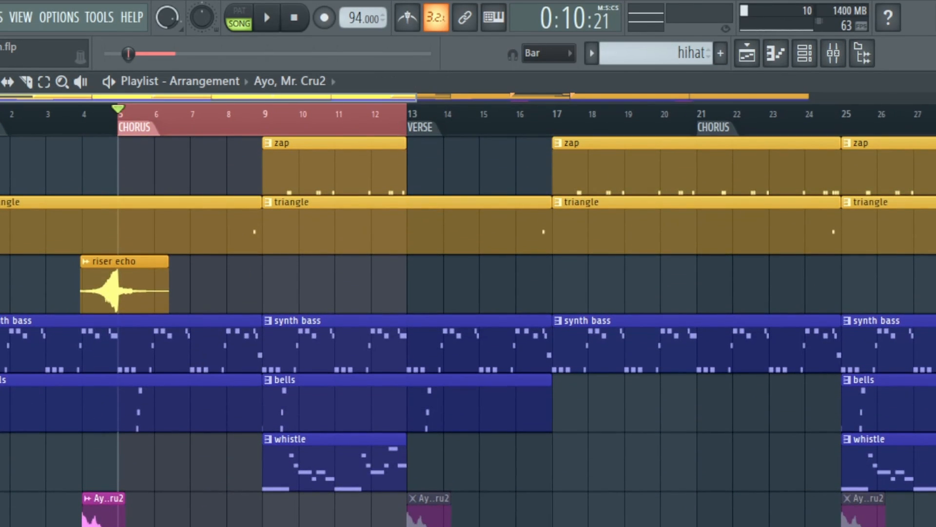
left_click(267, 18)
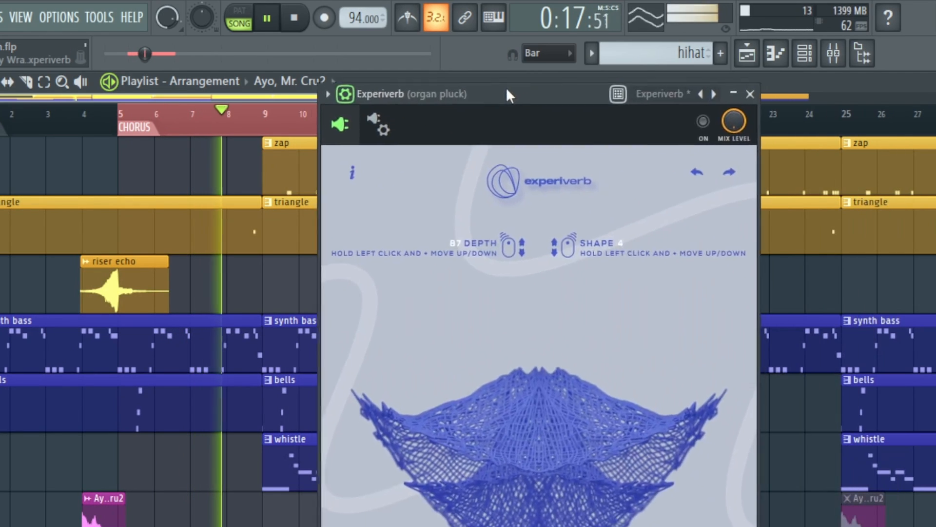
- Bring up the organ pluck's Experiverb window, enable the effect and hide its wrapper settings
left_click_drag(505, 86, 464, 22)
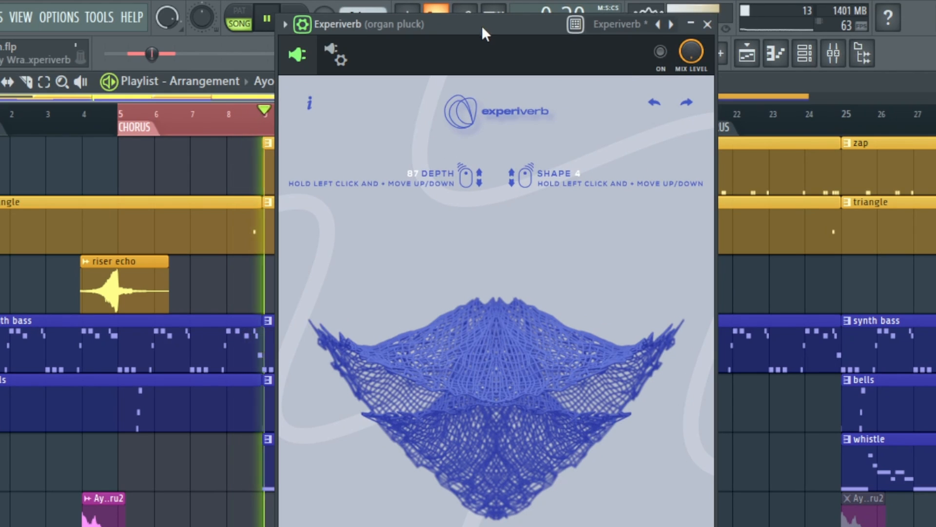
left_click_drag(330, 34, 290, 36)
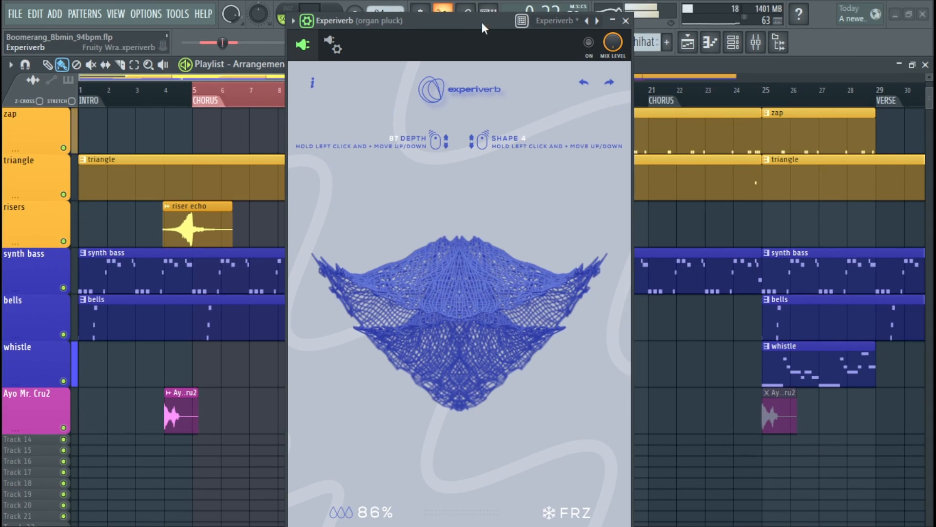
left_click_drag(485, 25, 469, 15)
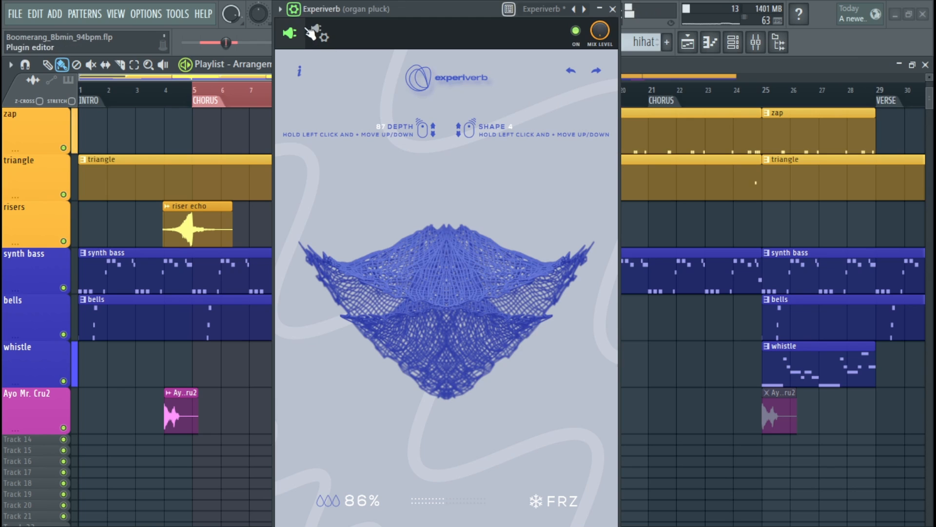
left_click(294, 9)
- Set Experiverb's depth to 32 and its dry/wet mix to 83%
left_click_drag(434, 251, 410, 368)
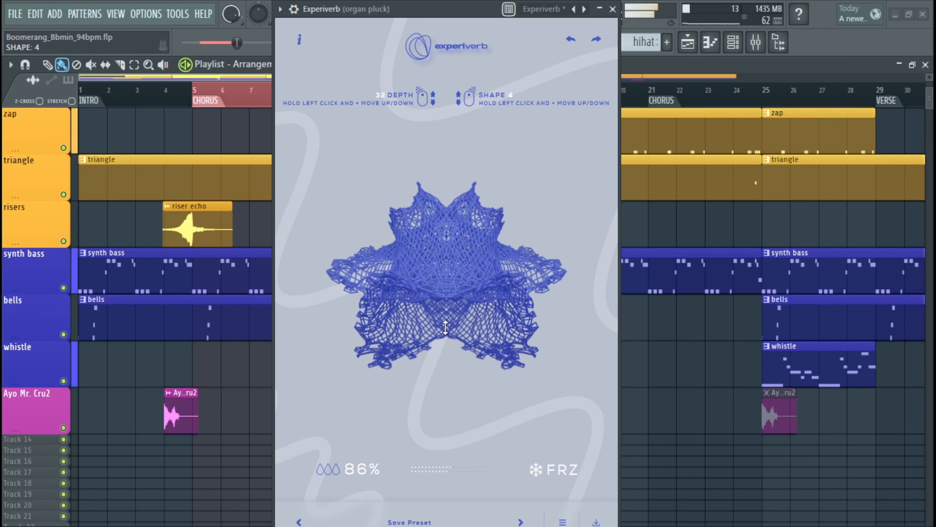
left_click_drag(359, 465, 359, 470)
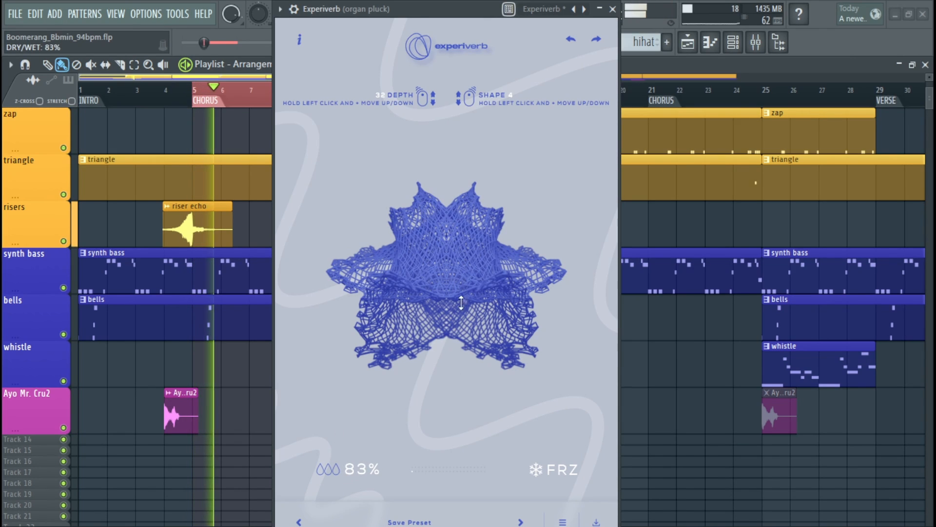
- Switch Experiverb to shape 1 with depth 56 and a 96% dry/wet mix
left_click_drag(448, 198, 450, 470)
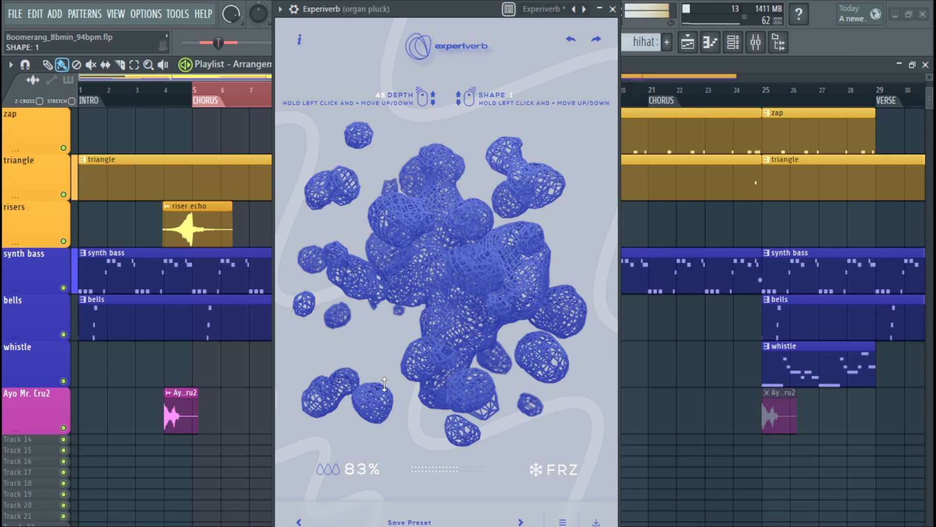
mouse_move(333, 465)
left_mouse_down()
mouse_move(331, 459)
mouse_move(330, 469)
left_mouse_up()
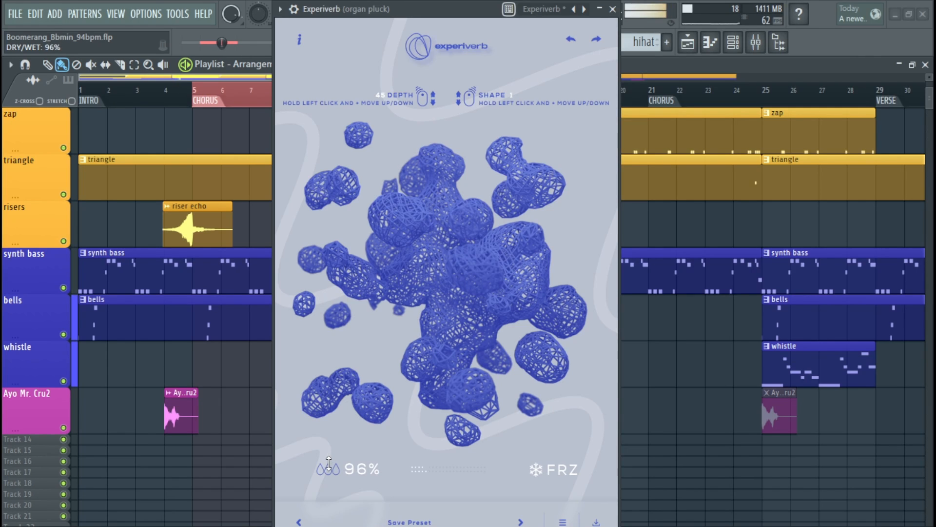
left_click_drag(459, 252, 463, 227)
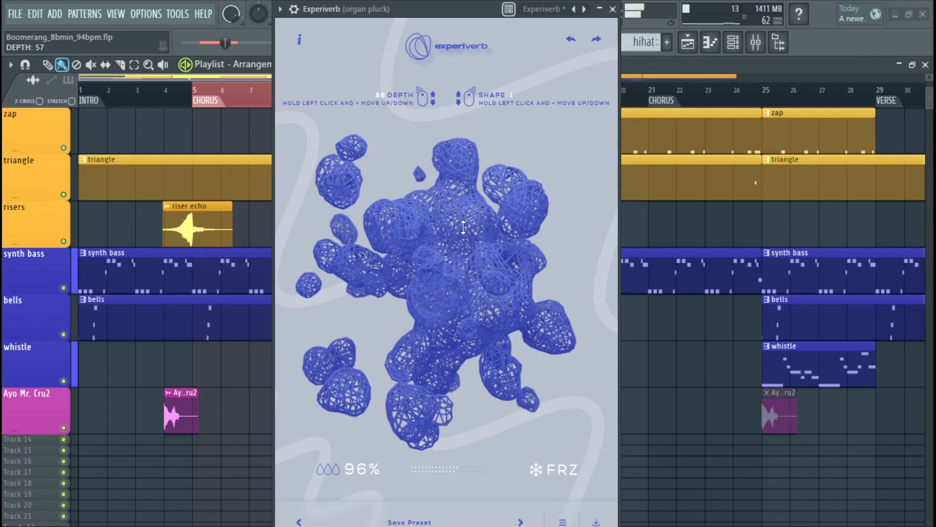
- Audition Experiverb's shape 2 at depth 33 and shape 4 at depth 49 during playback
left_click_drag(455, 274, 455, 228)
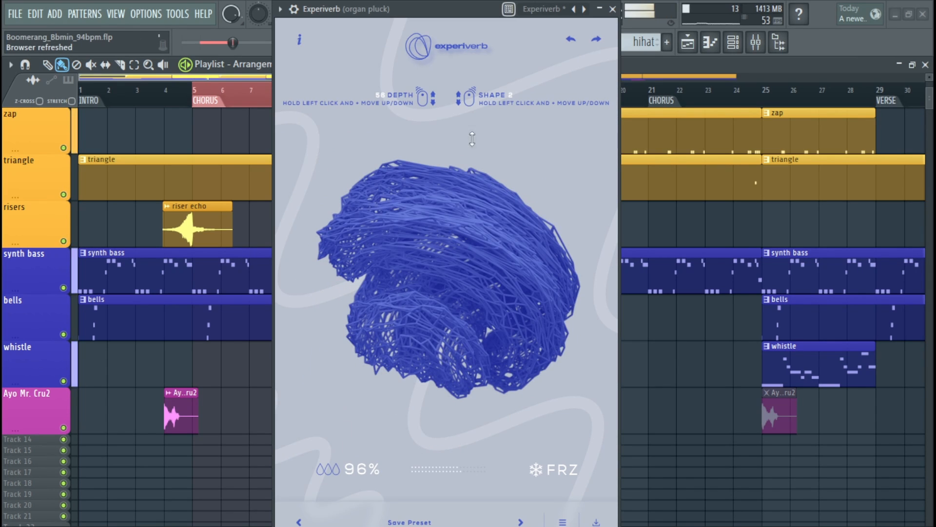
left_click_drag(437, 287, 431, 335)
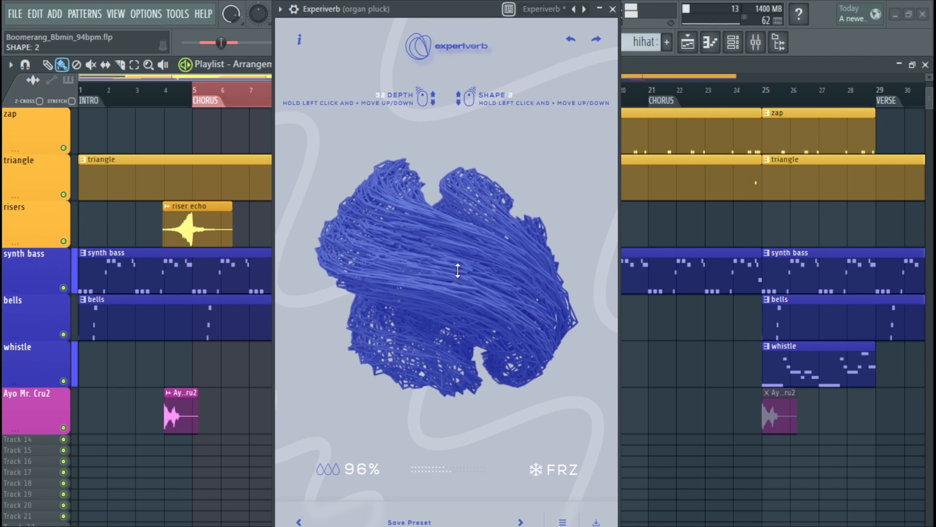
left_click_drag(458, 271, 438, 232)
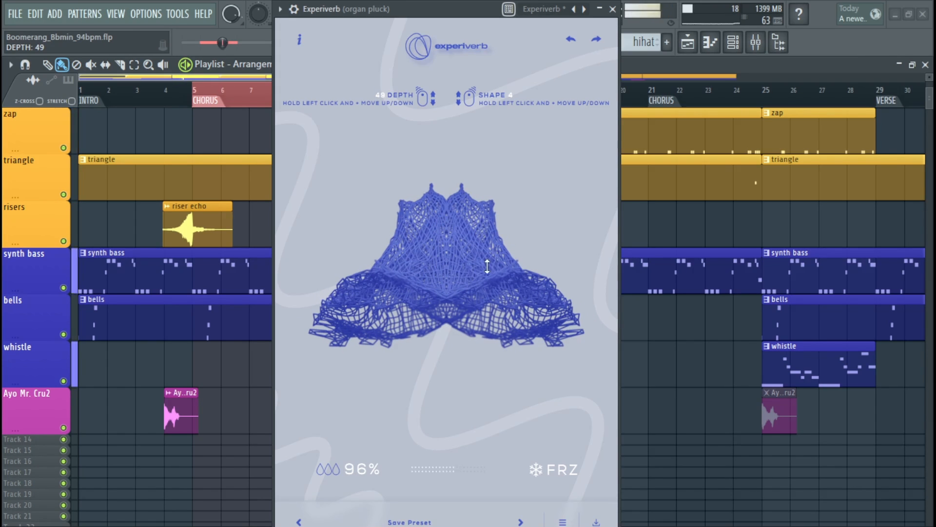
left_click_drag(418, 221, 448, 199)
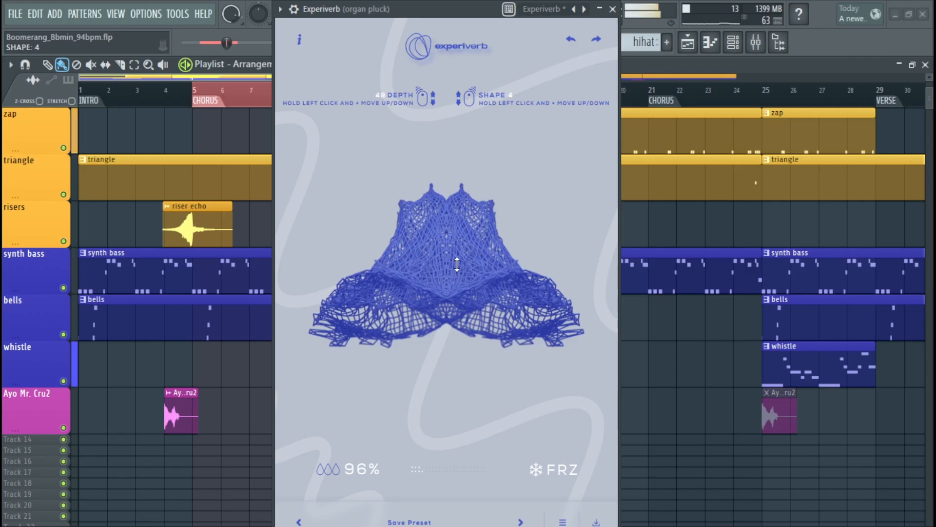
left_click_drag(464, 276, 464, 273)
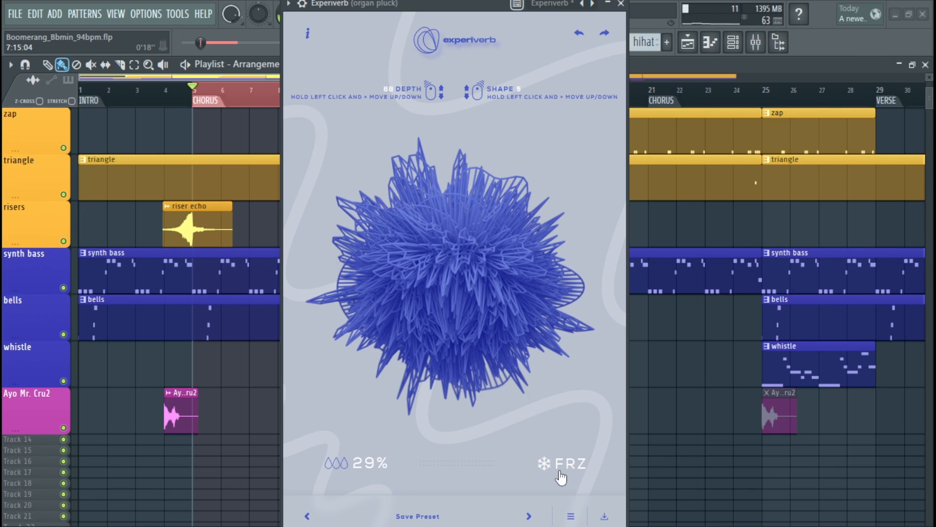
- Solo the synth bass track and play it from the chorus with the Experiverb window in view
right_click(63, 287)
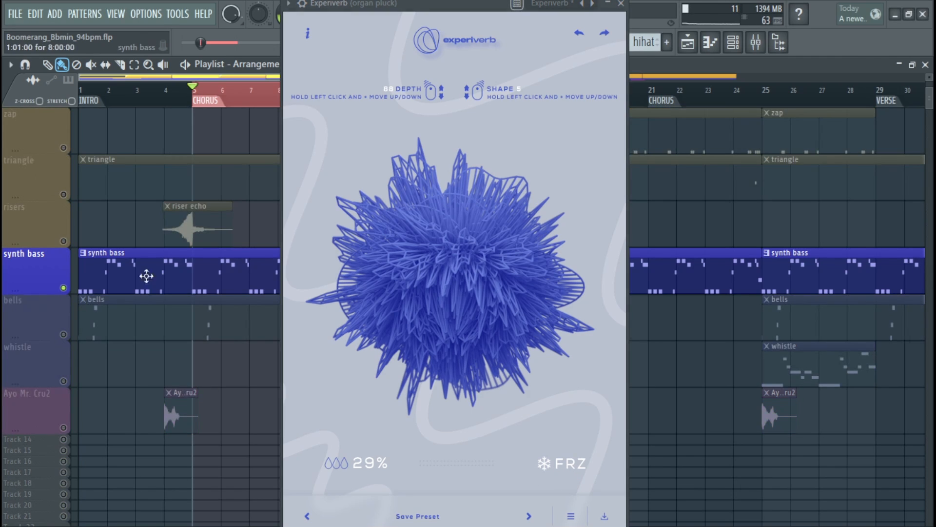
mouse_move(456, 7)
left_mouse_down()
mouse_move(446, 4)
mouse_move(459, 0)
left_mouse_up()
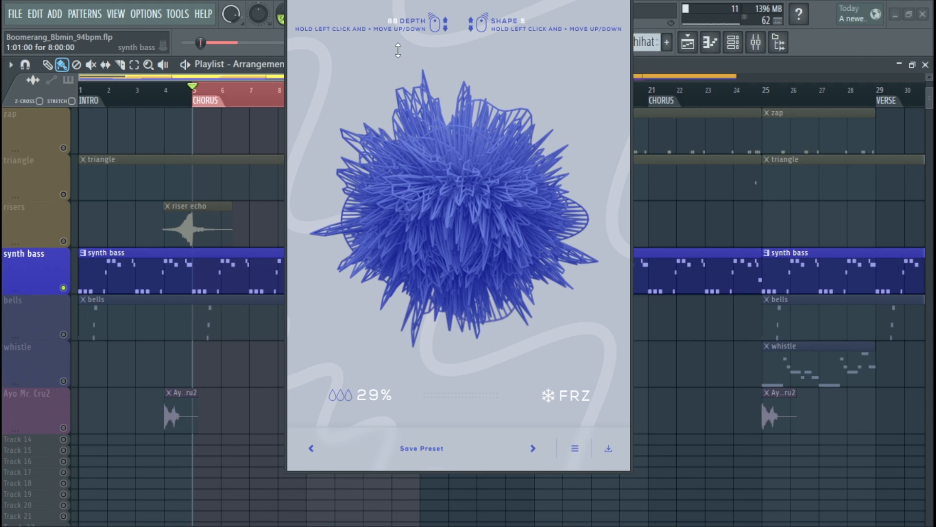
key("space")
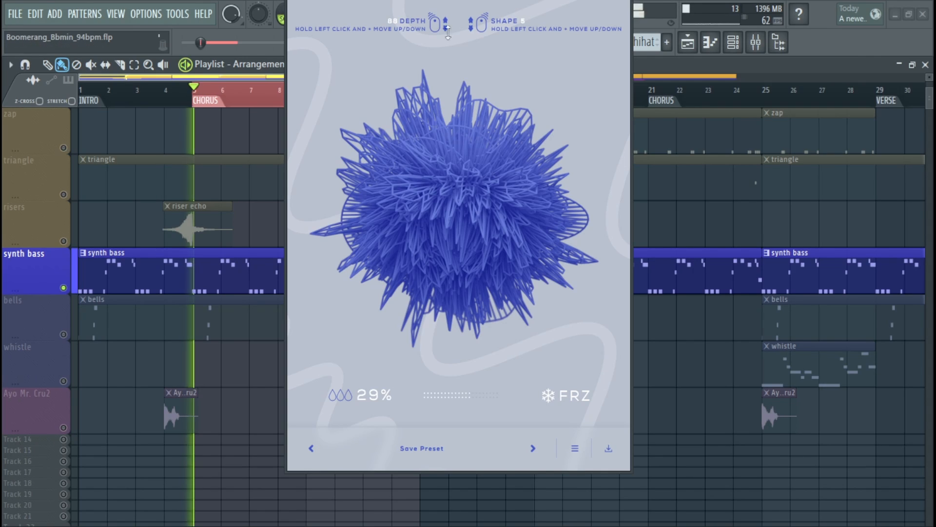
- Set Experiverb's dry/wet mix to 87% and briefly freeze the reverb tail before releasing it
left_click_drag(392, 414, 478, 329)
left_click(565, 398)
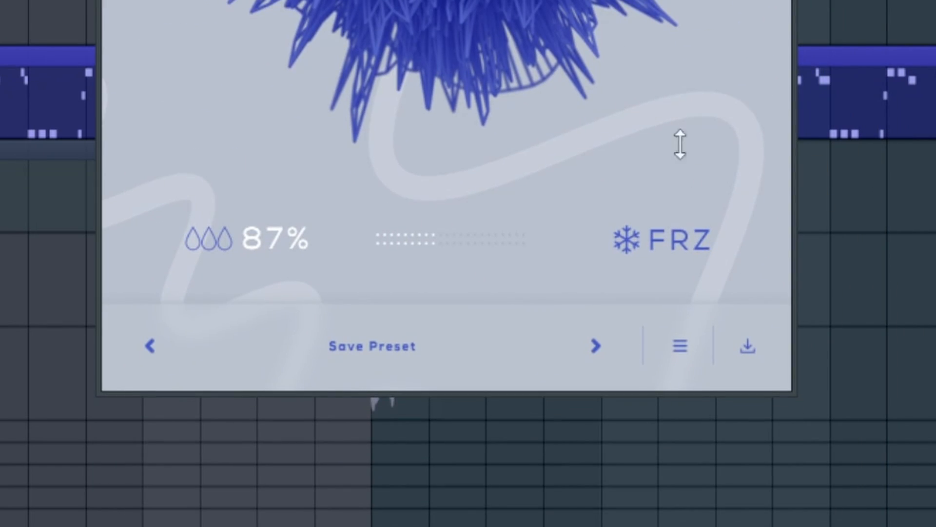
left_click(686, 244)
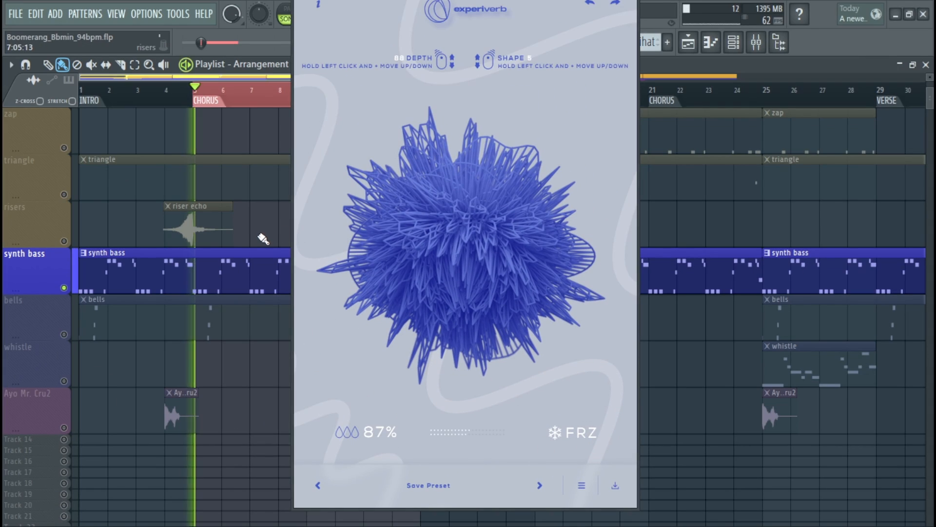
- Set Experiverb to shape 4 with depth 78, and show the mixer beside its window
mouse_move(475, 222)
left_mouse_down()
mouse_move(464, 150)
mouse_move(455, 207)
mouse_move(450, 168)
mouse_move(449, 217)
mouse_move(449, 139)
mouse_move(473, 269)
mouse_move(471, 210)
mouse_move(481, 254)
mouse_move(484, 244)
mouse_move(467, 497)
mouse_move(476, 305)
mouse_move(464, 192)
mouse_move(468, 225)
mouse_move(479, 226)
mouse_move(468, 110)
mouse_move(483, 238)
left_mouse_up()
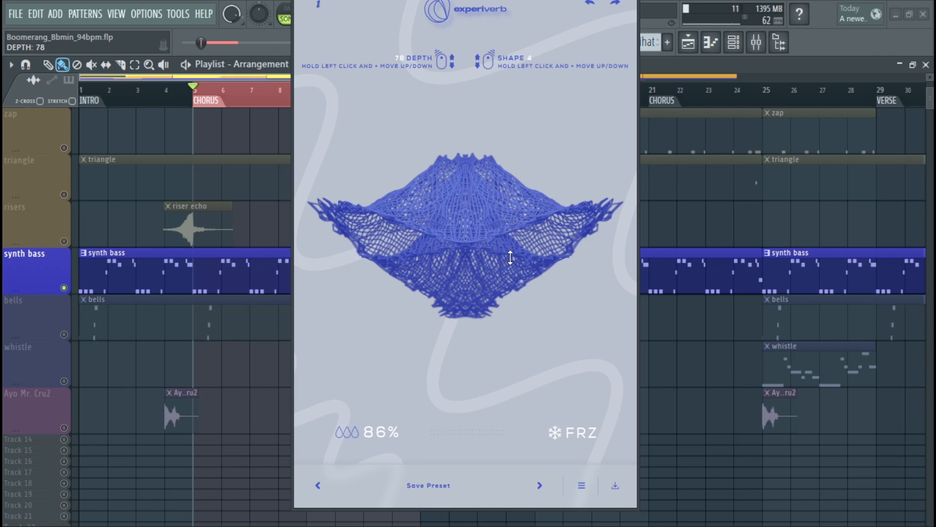
left_click_drag(461, 0, 218, 27)
left_click(756, 42)
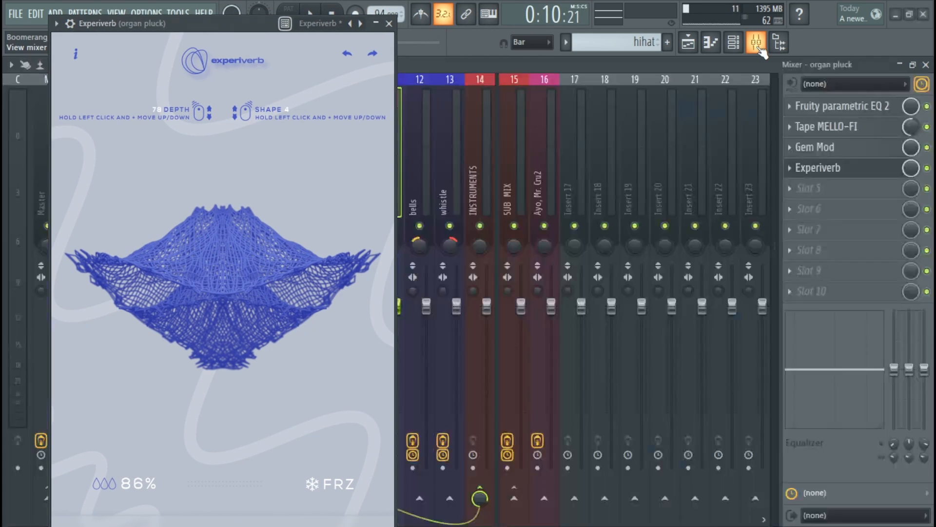
- Load Magic Dice into slot 5 of the organ pluck mixer track and place its window beside Experiverb
left_click(812, 190)
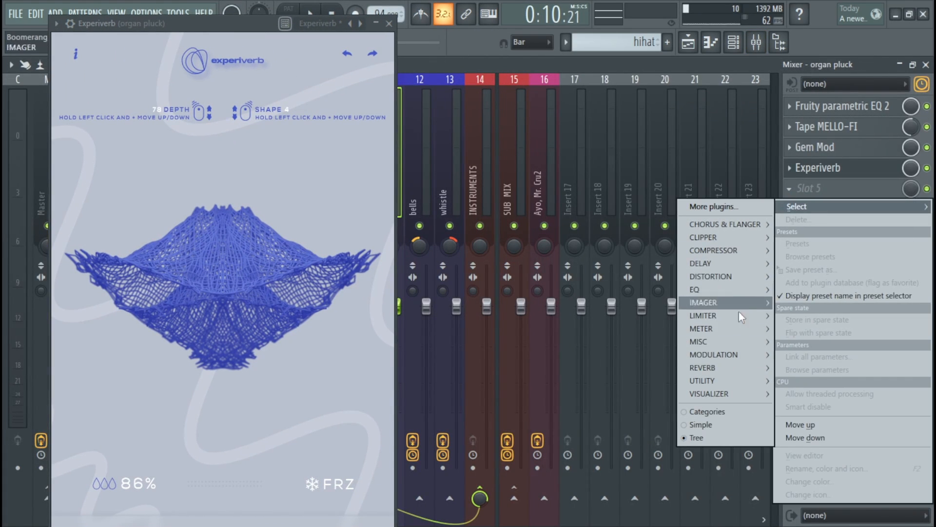
mouse_move(712, 368)
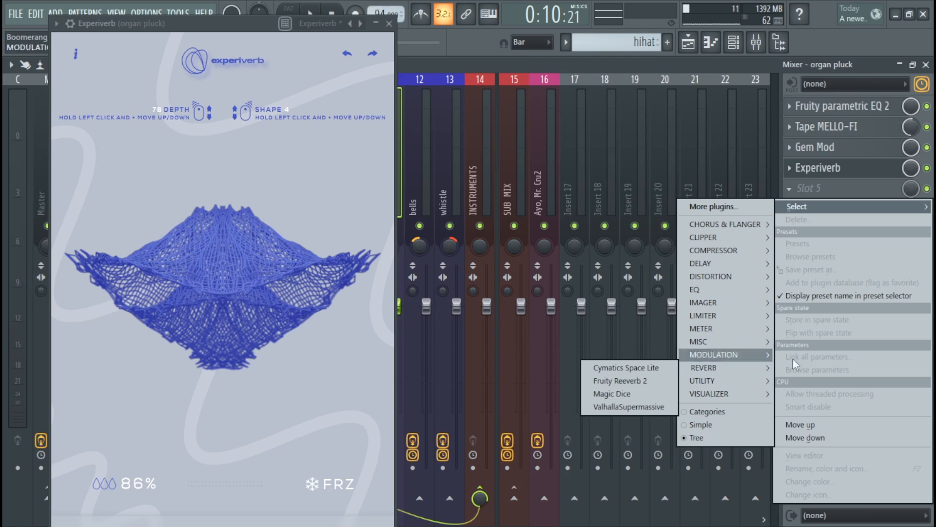
left_click(612, 394)
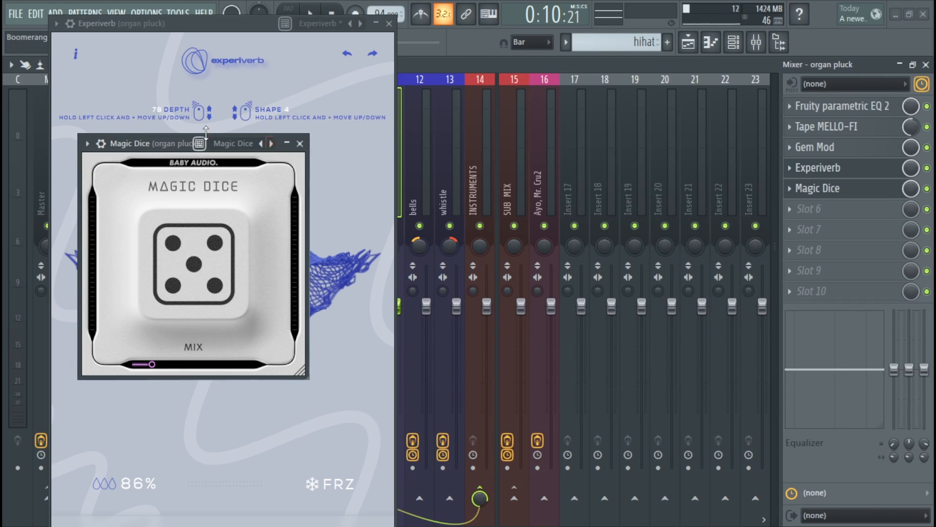
left_click_drag(198, 152, 582, 128)
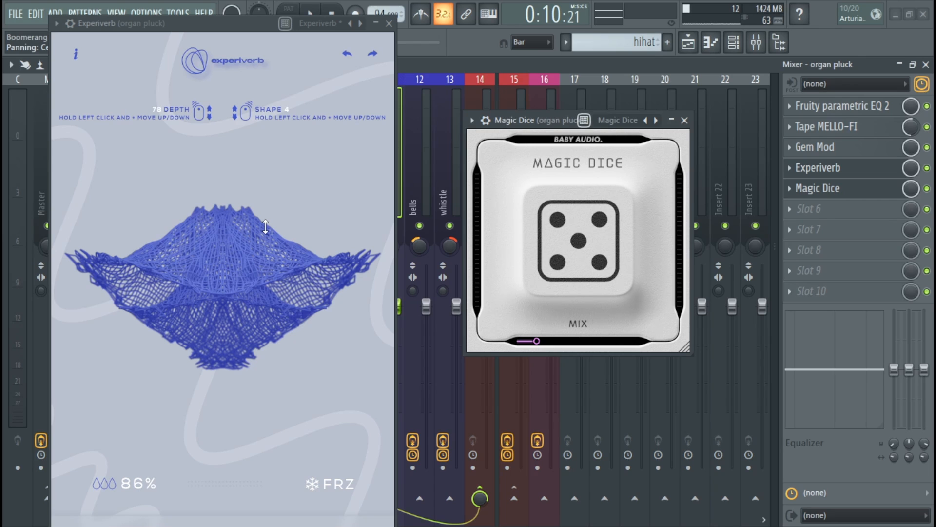
- Close the Magic Dice window and, with Experiverb moved to the middle of the workspace, set Experiverb to shape 7 at depth 67
left_click_drag(261, 229, 220, 229)
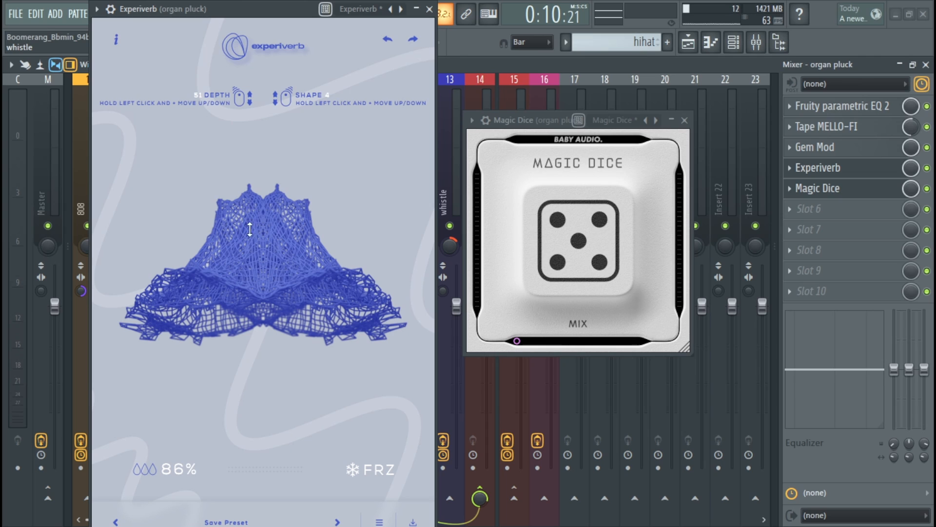
left_click(688, 122)
left_click_drag(277, 16, 467, 16)
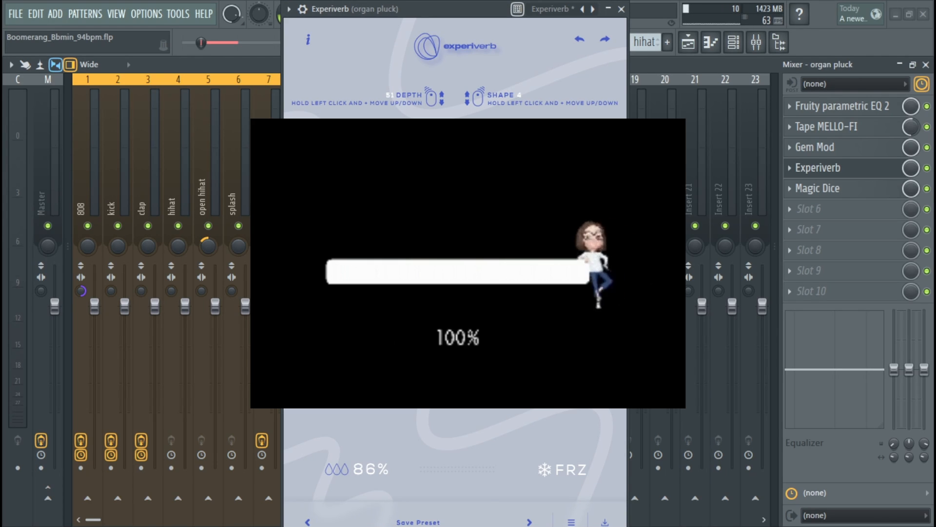
mouse_move(467, 255)
left_mouse_down()
mouse_move(468, 214)
mouse_move(474, 252)
mouse_move(459, 245)
left_mouse_up()
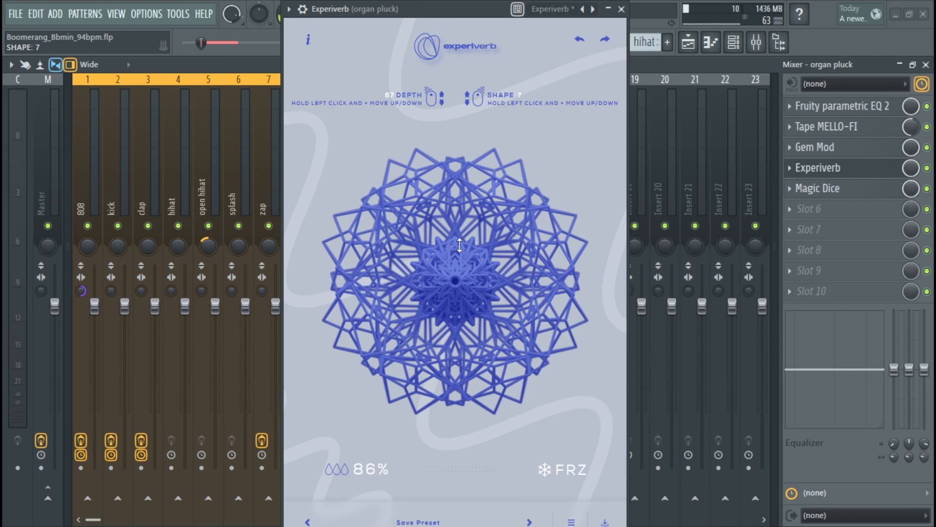